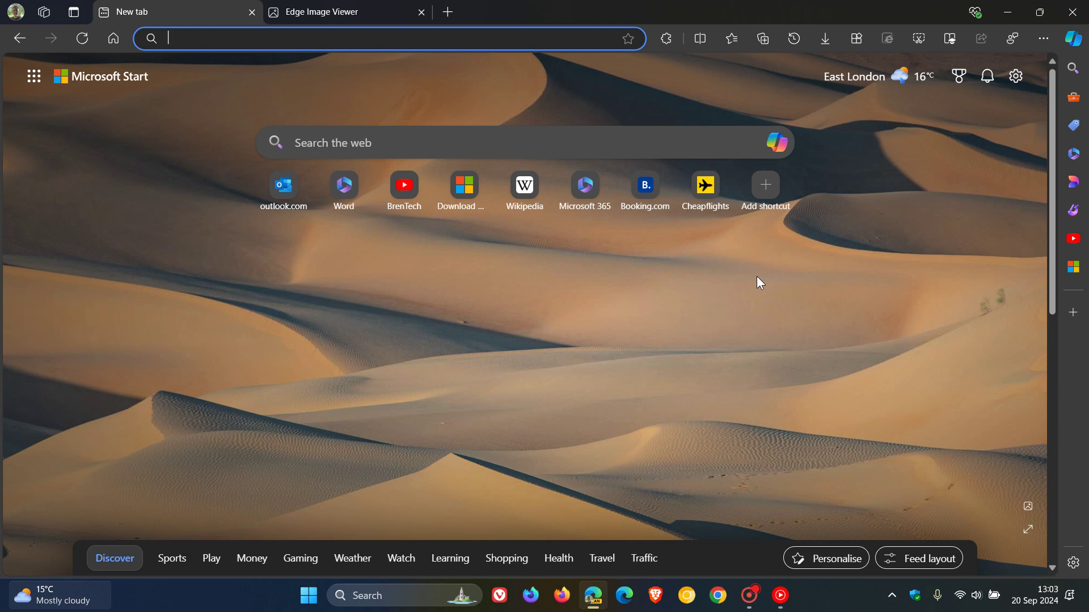
{"action": "type", "text": "ef"}
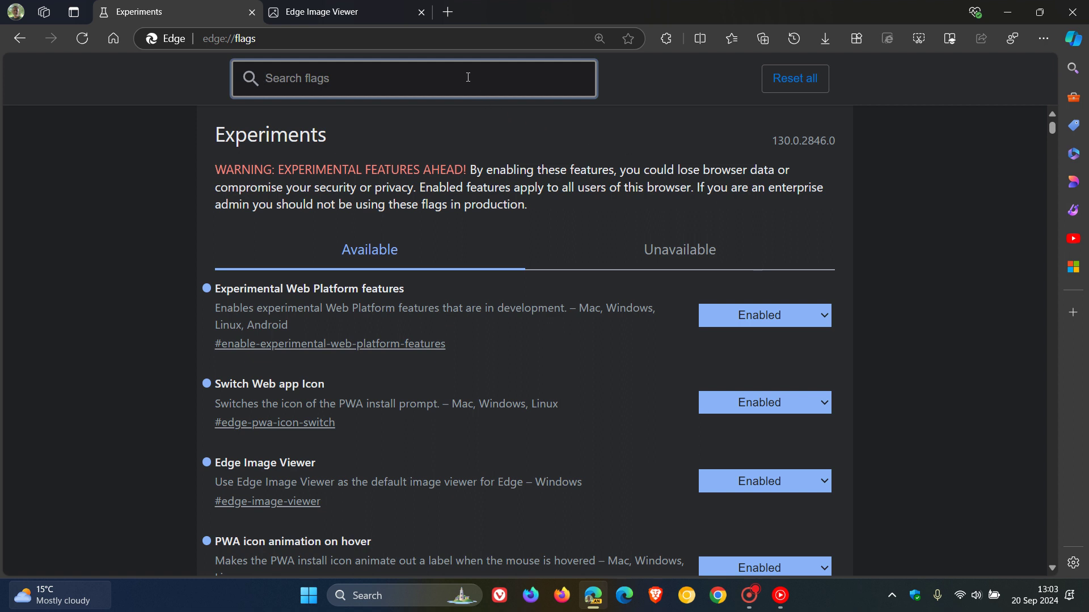
{"action": "type", "text": "p"}
{"action": "type", "text": "erf"}
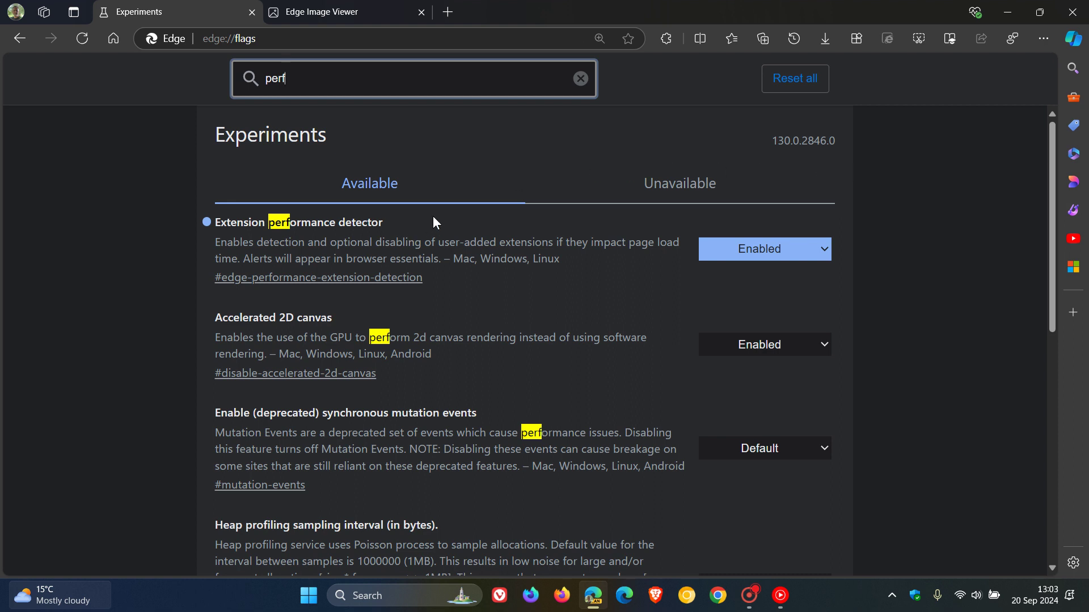
Add a new tab, check installed extensions, and bring up the Edge Image Viewer's performance dialog sample.
{"action": "left_click", "coordinate": [449, 12]}
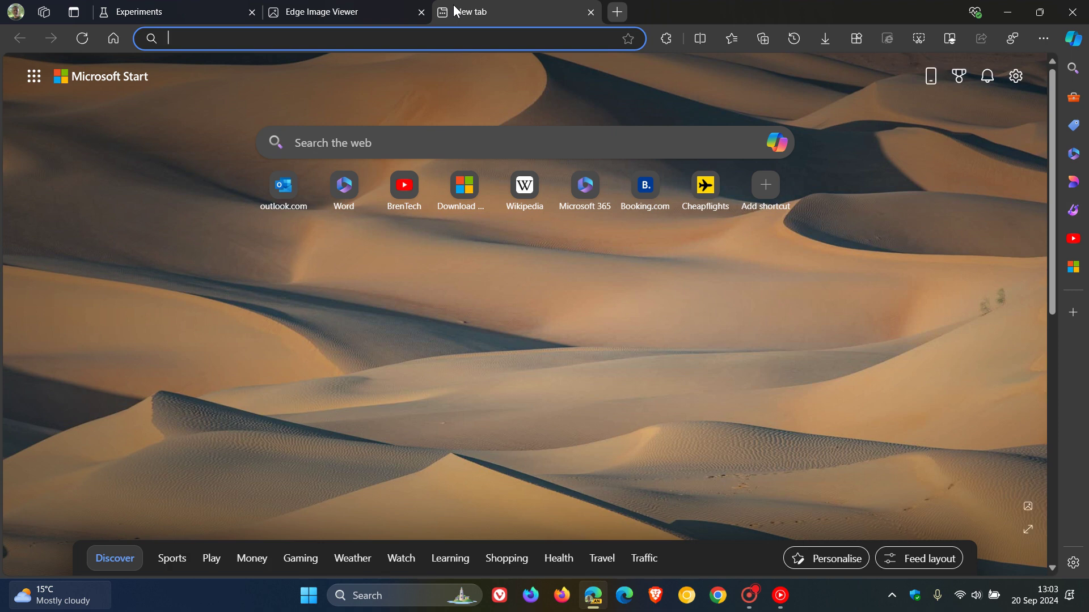
{"action": "left_click", "coordinate": [665, 43]}
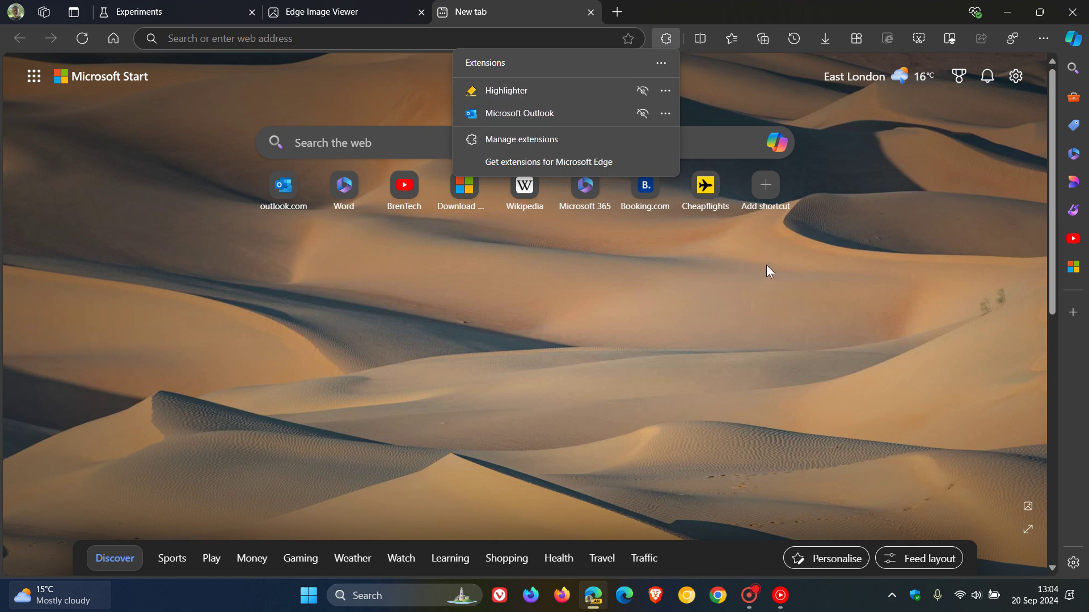
{"action": "left_click", "coordinate": [341, 15]}
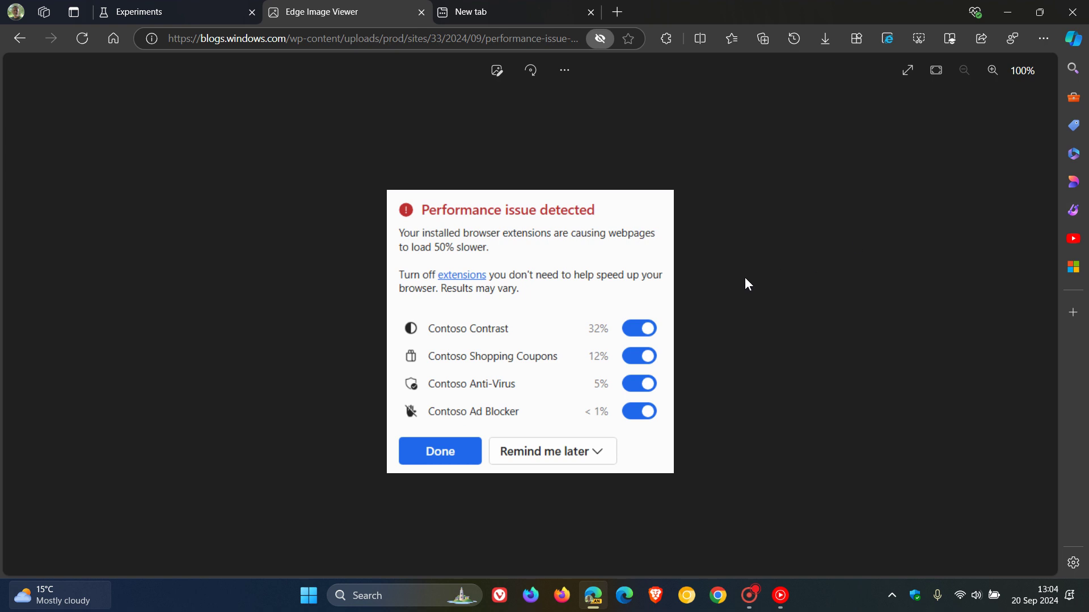
{"action": "left_click", "coordinate": [908, 70]}
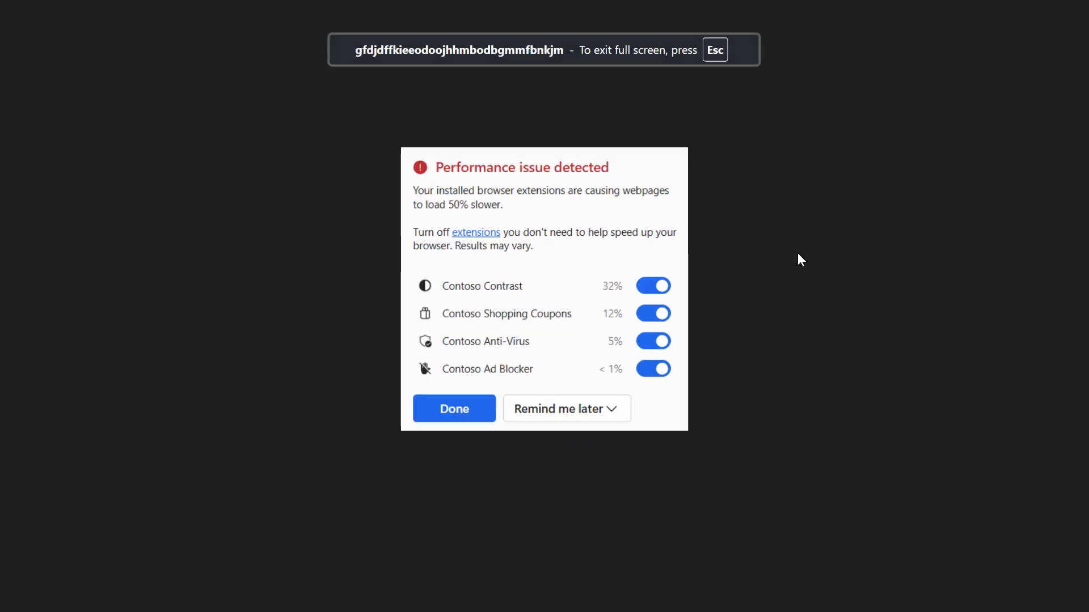
{"action": "scroll", "coordinate": [811, 263], "scroll_direction": "up", "scroll_amount": 3}
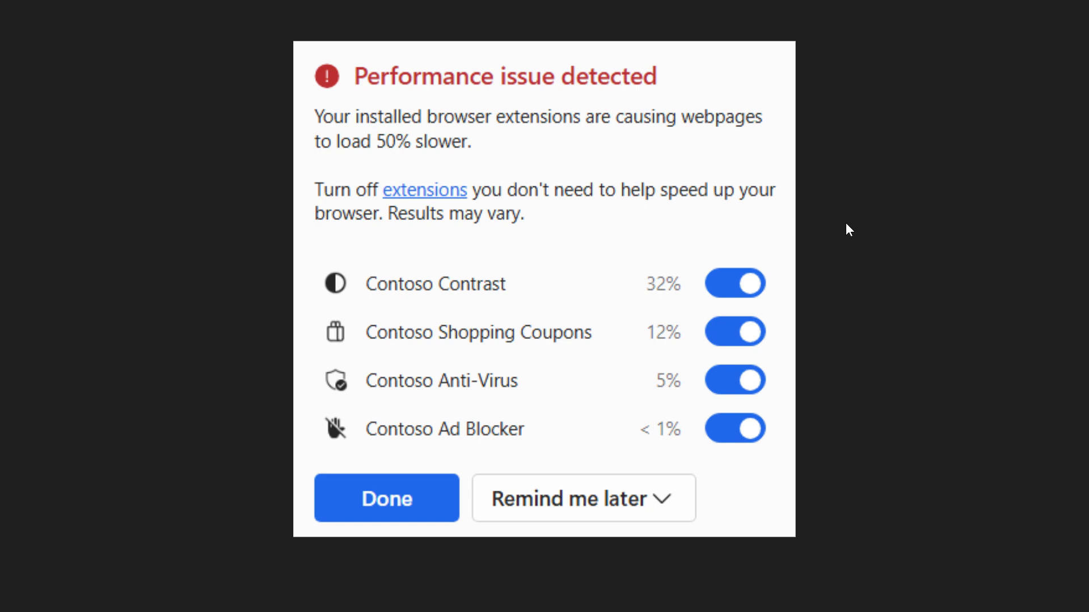
{"action": "mouse_move", "coordinate": [545, 289]}
{"action": "left_click", "coordinate": [551, 51]}
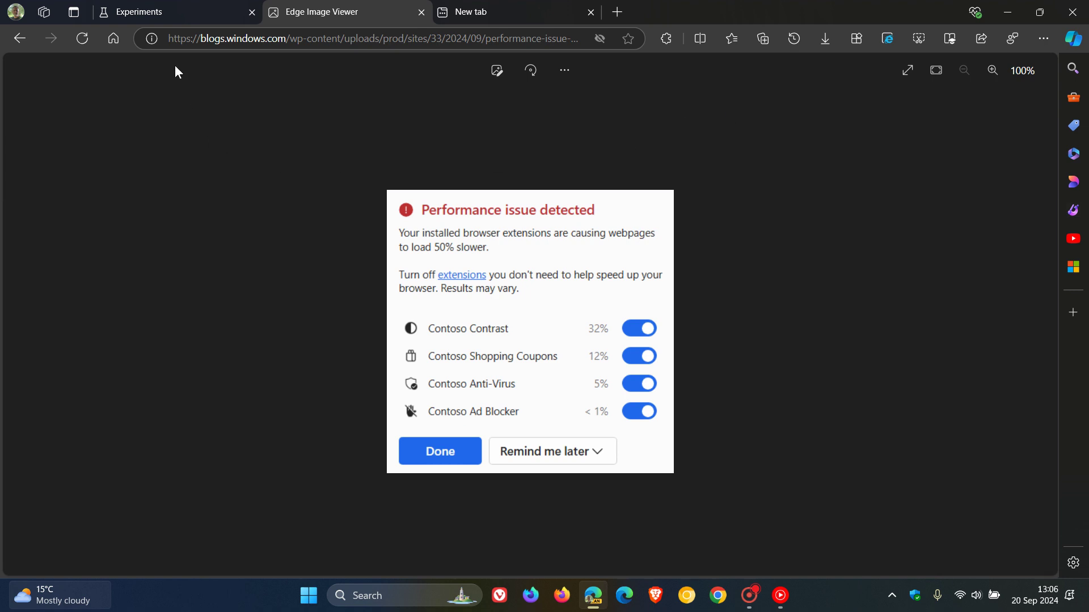
Return to the Experiments tab showing the Extension performance detector flag set to Enabled.
{"action": "left_click", "coordinate": [183, 14]}
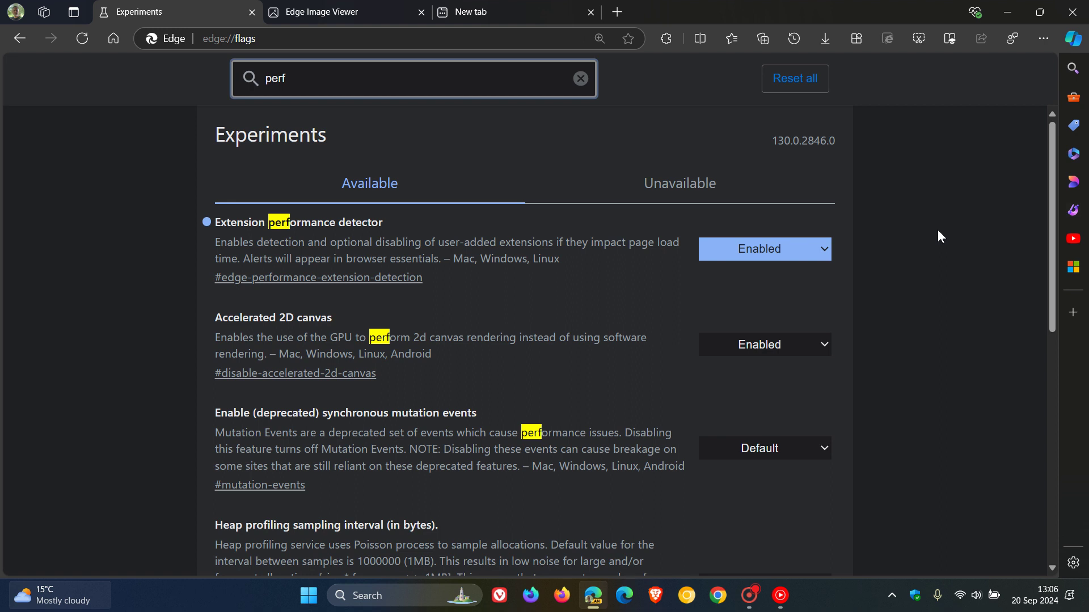
Navigate the first tab home, review the extensions list (Highlighter, Microsoft Outlook), and return to that tab.
{"action": "left_click", "coordinate": [115, 36]}
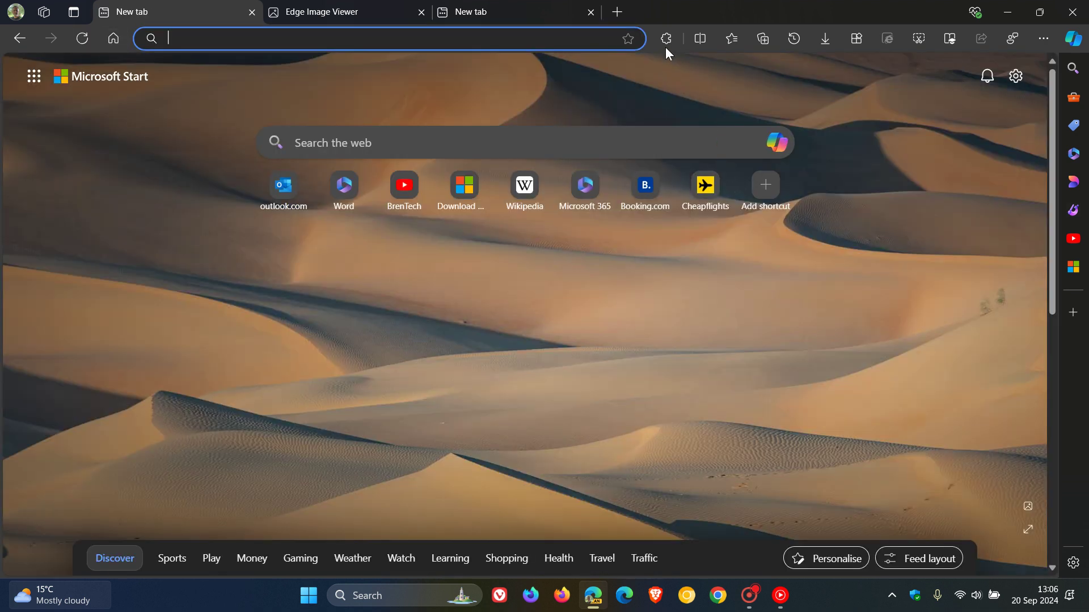
{"action": "left_click", "coordinate": [663, 40]}
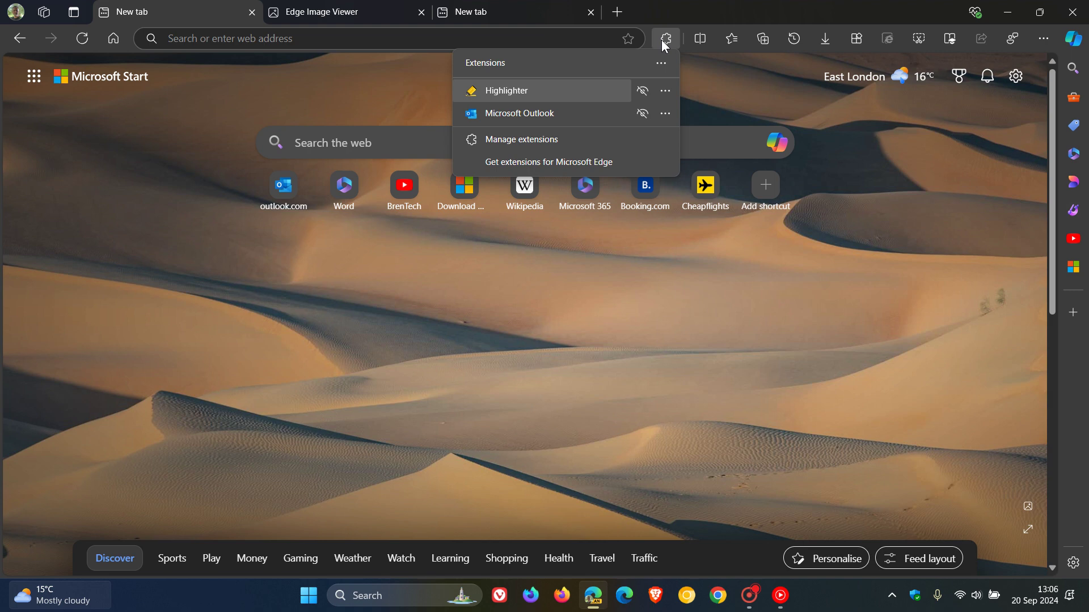
{"action": "left_click", "coordinate": [740, 345]}
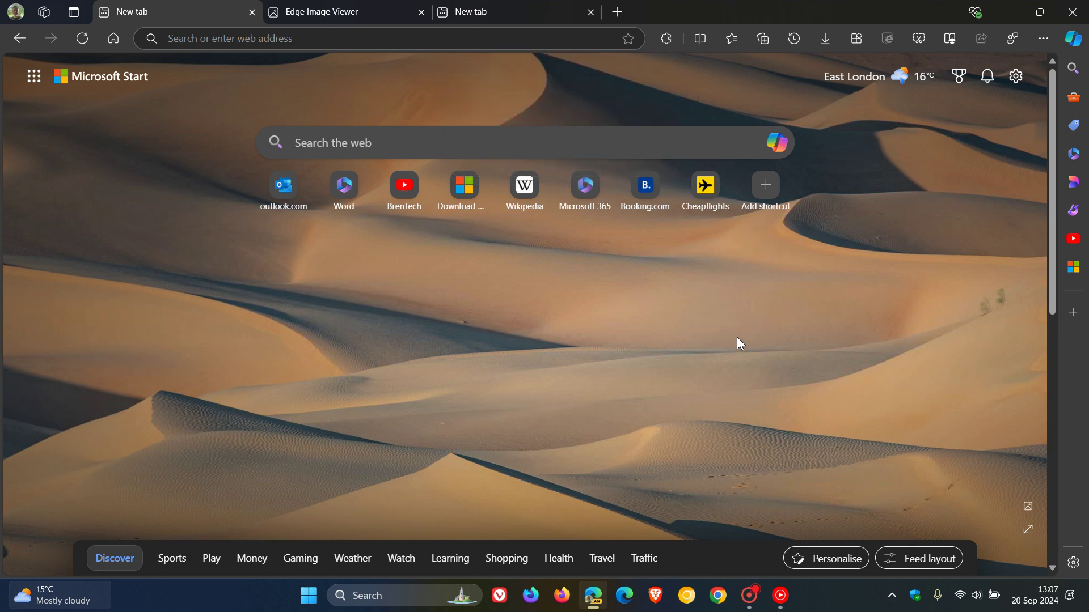
{"action": "left_click", "coordinate": [318, 12]}
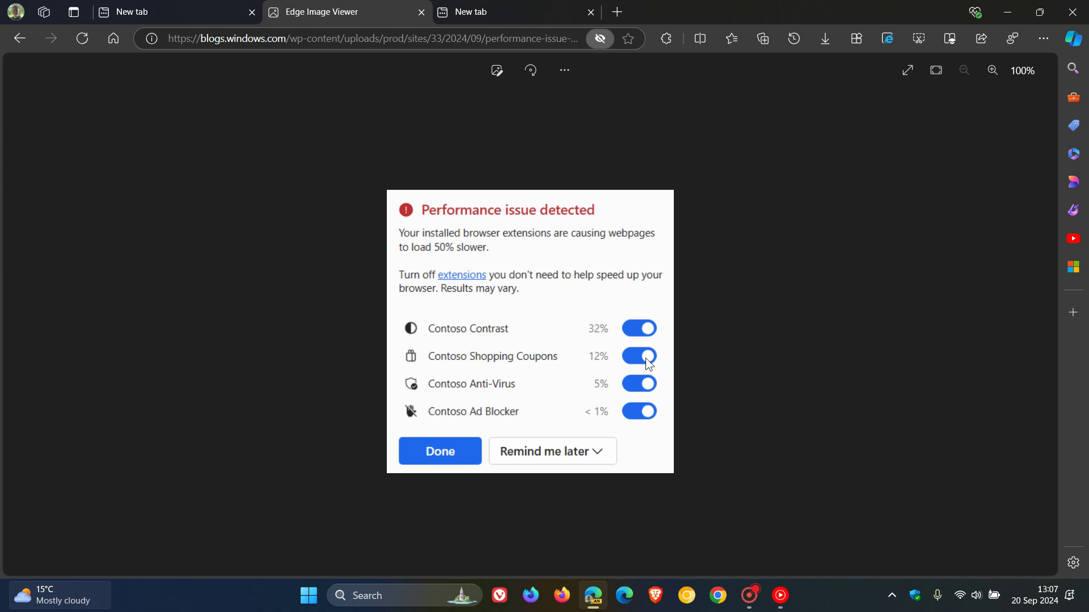
{"action": "left_click", "coordinate": [178, 17]}
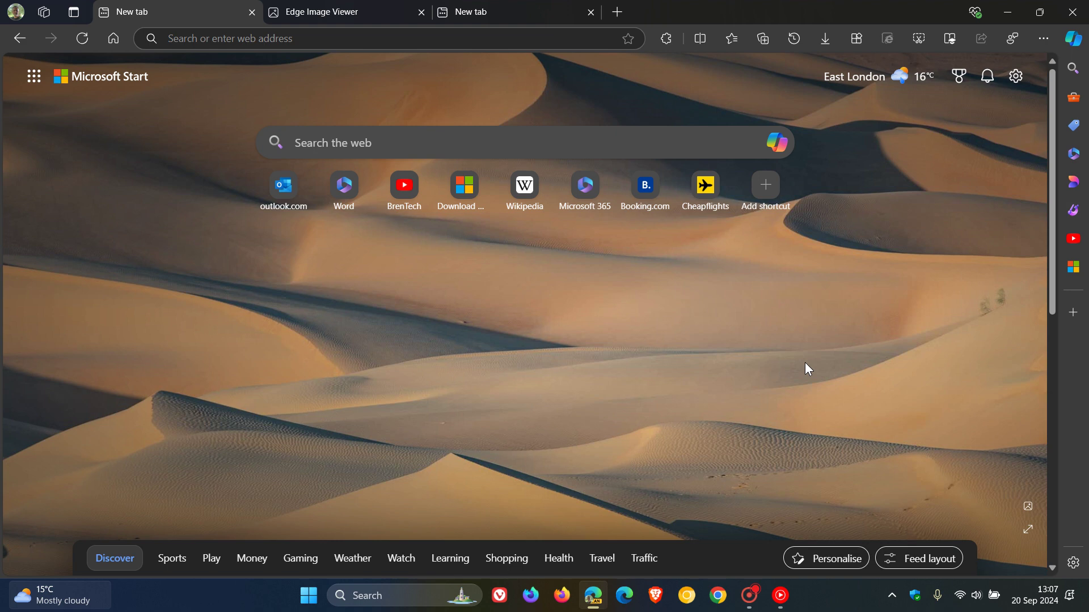